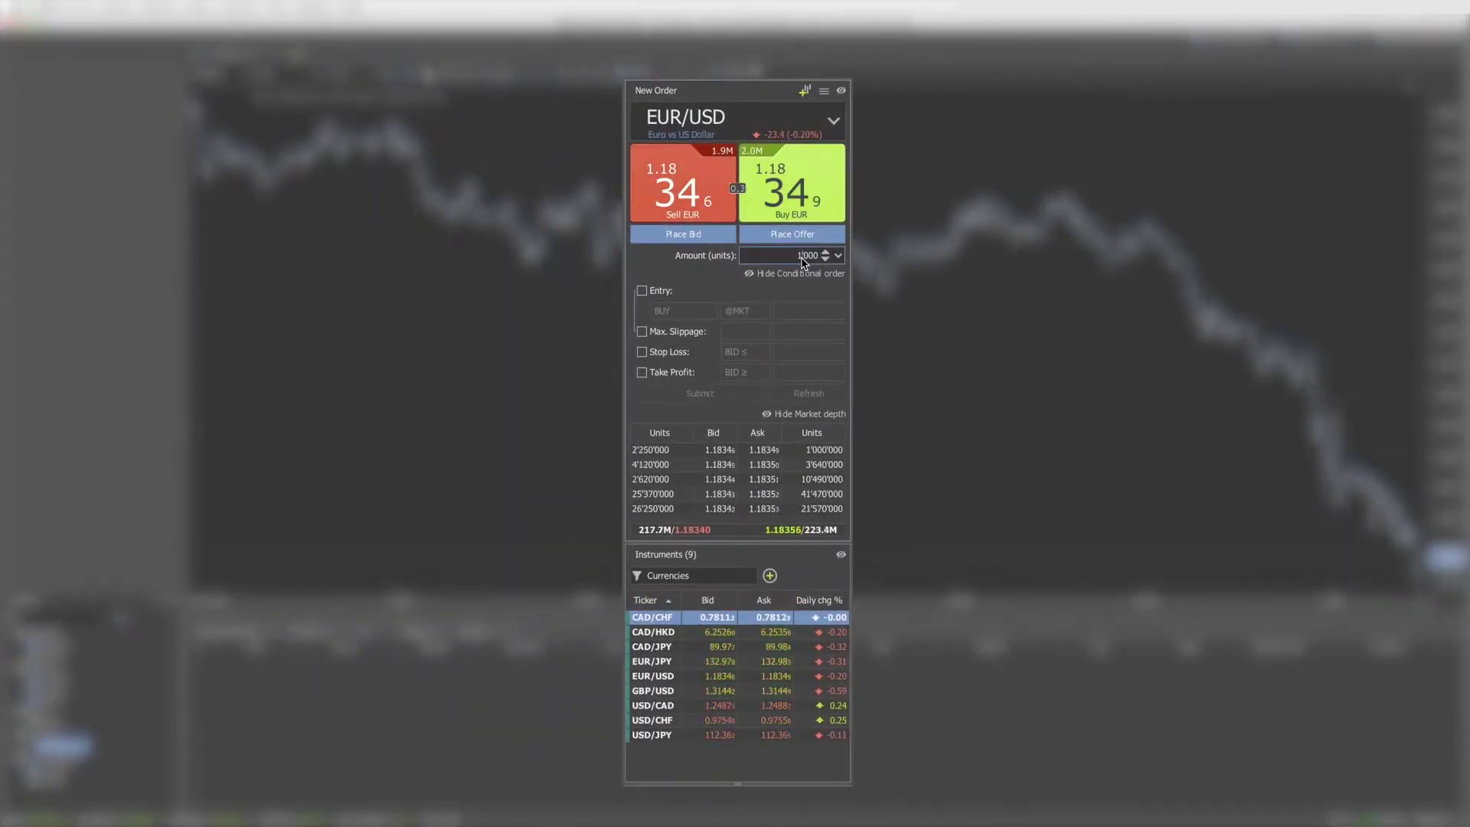
text(0)
- Make the 20,000 EUR/USD order a SELL entry at BID ≥ (MIT), editing the 1.1848 trigger price
click(642, 292)
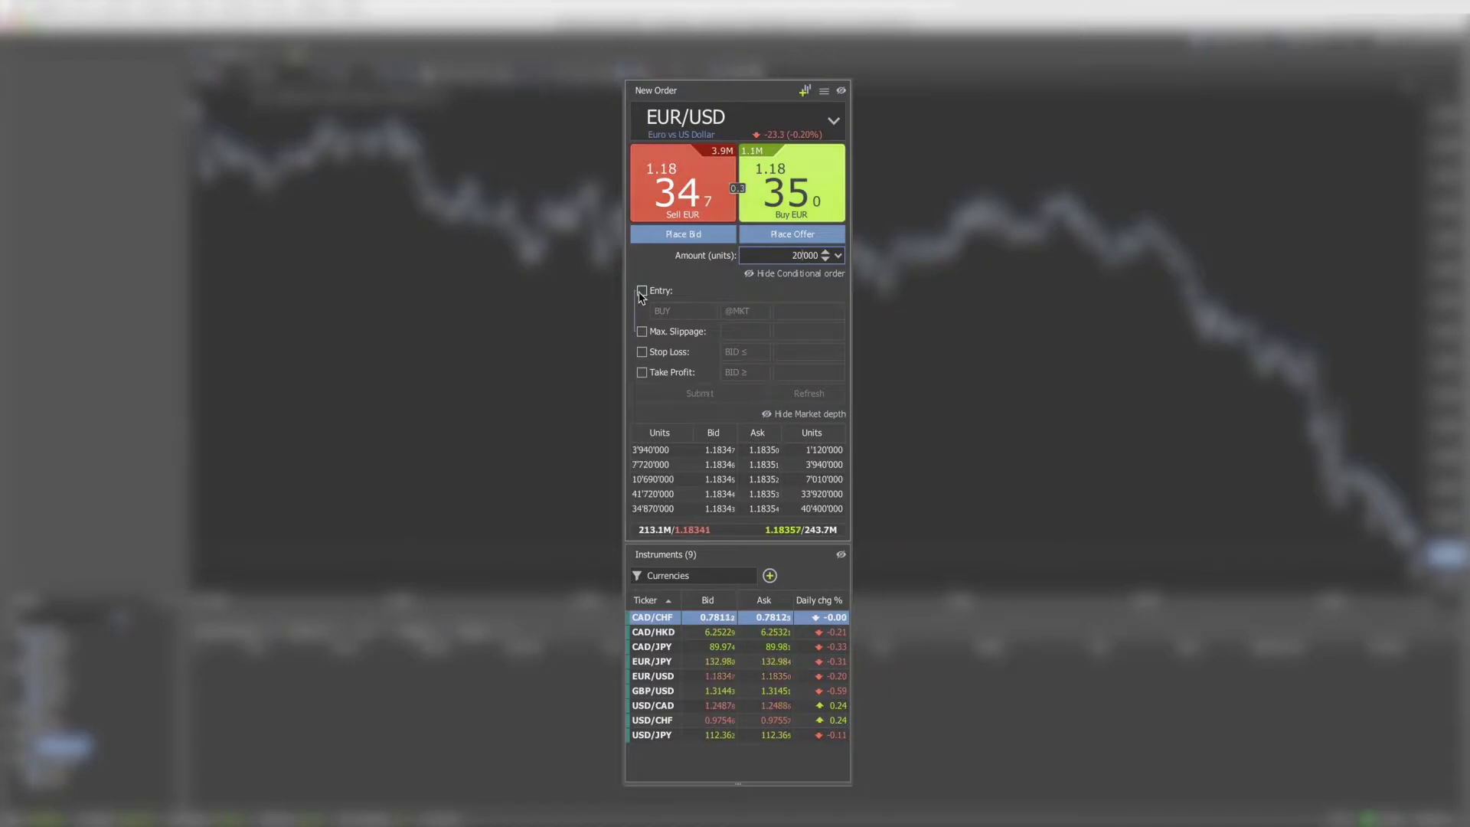
click(745, 311)
click(683, 310)
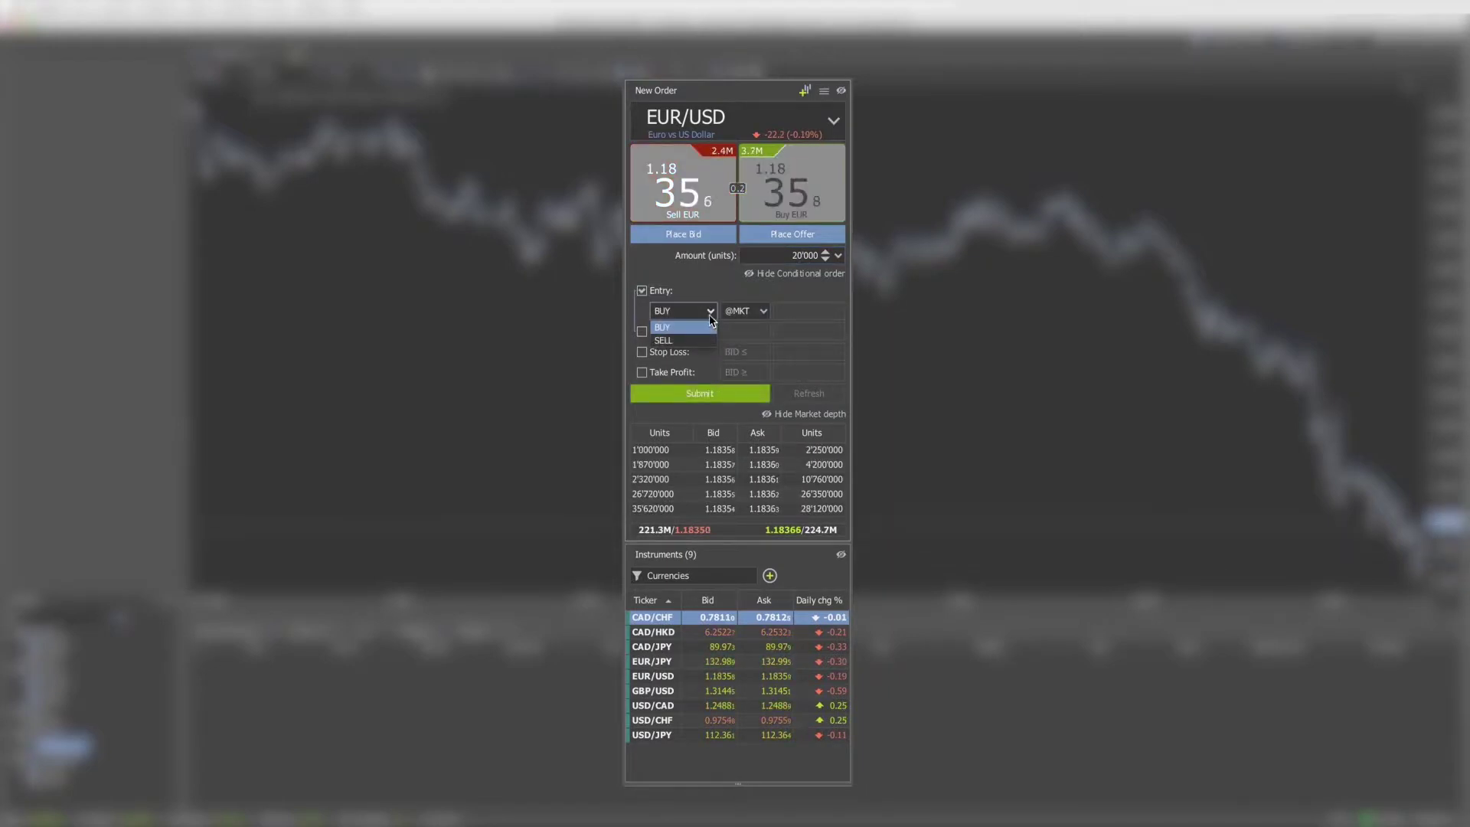
click(744, 311)
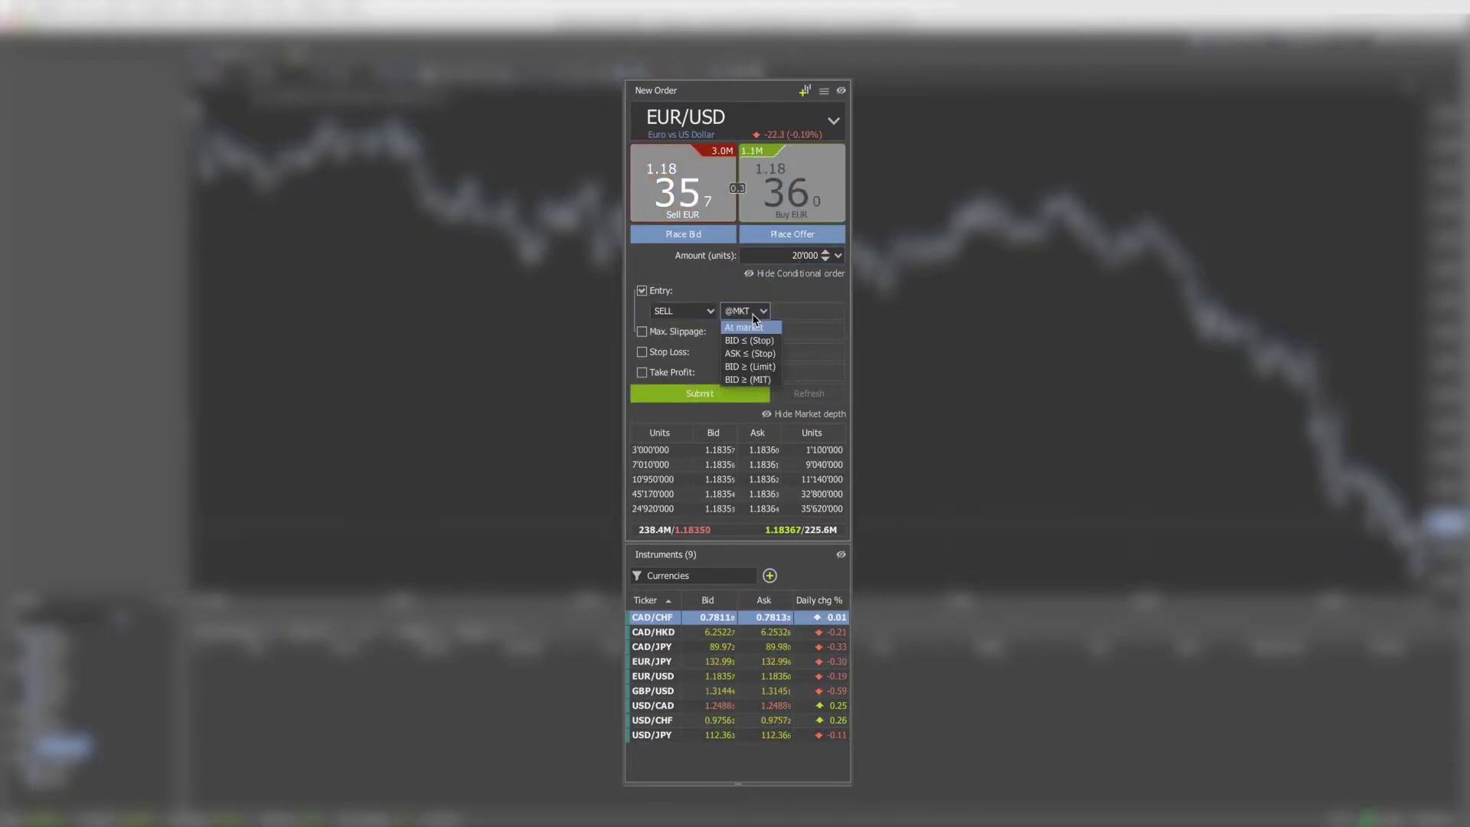
click(746, 380)
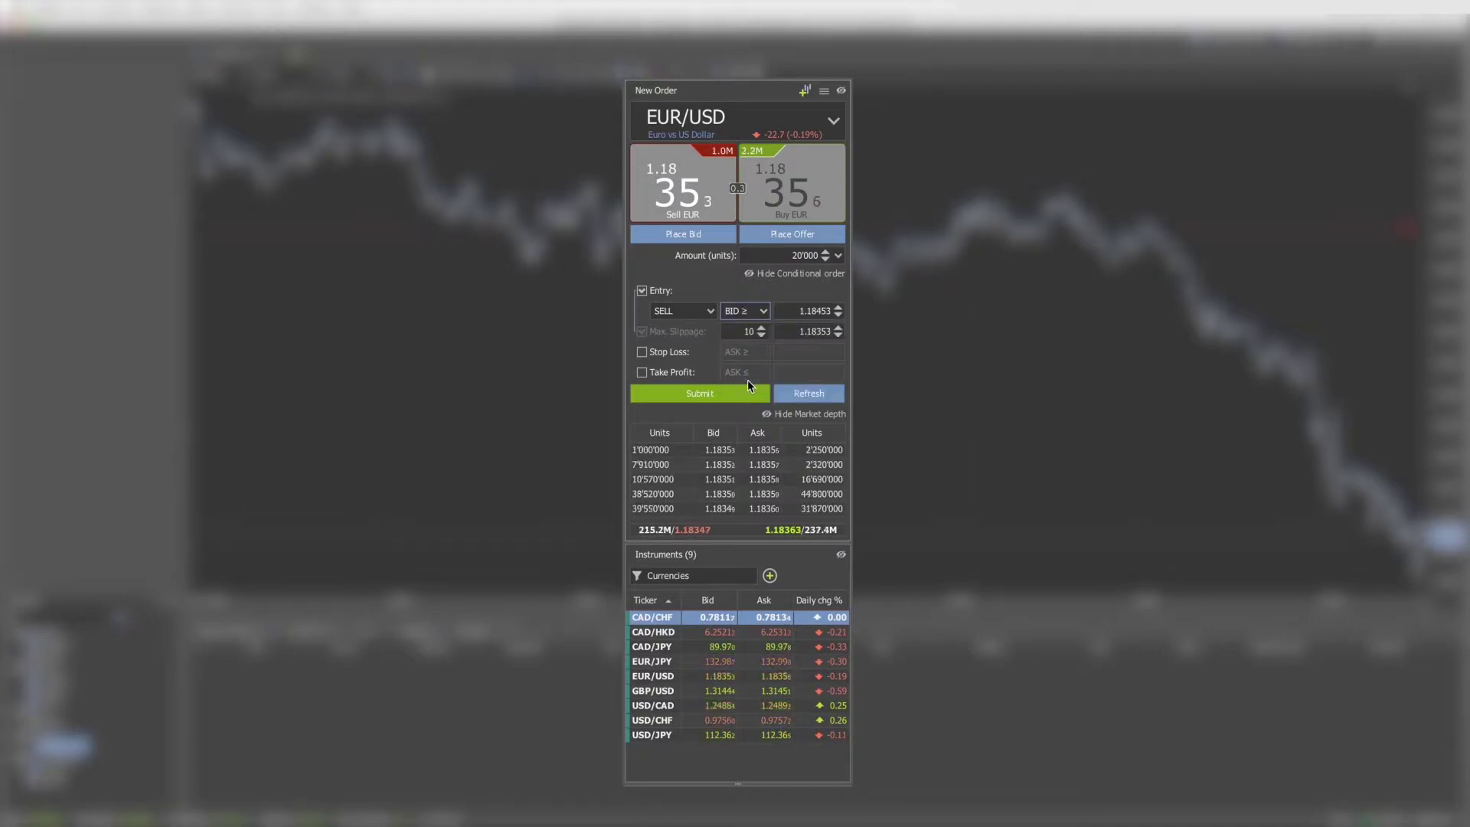
click(818, 310)
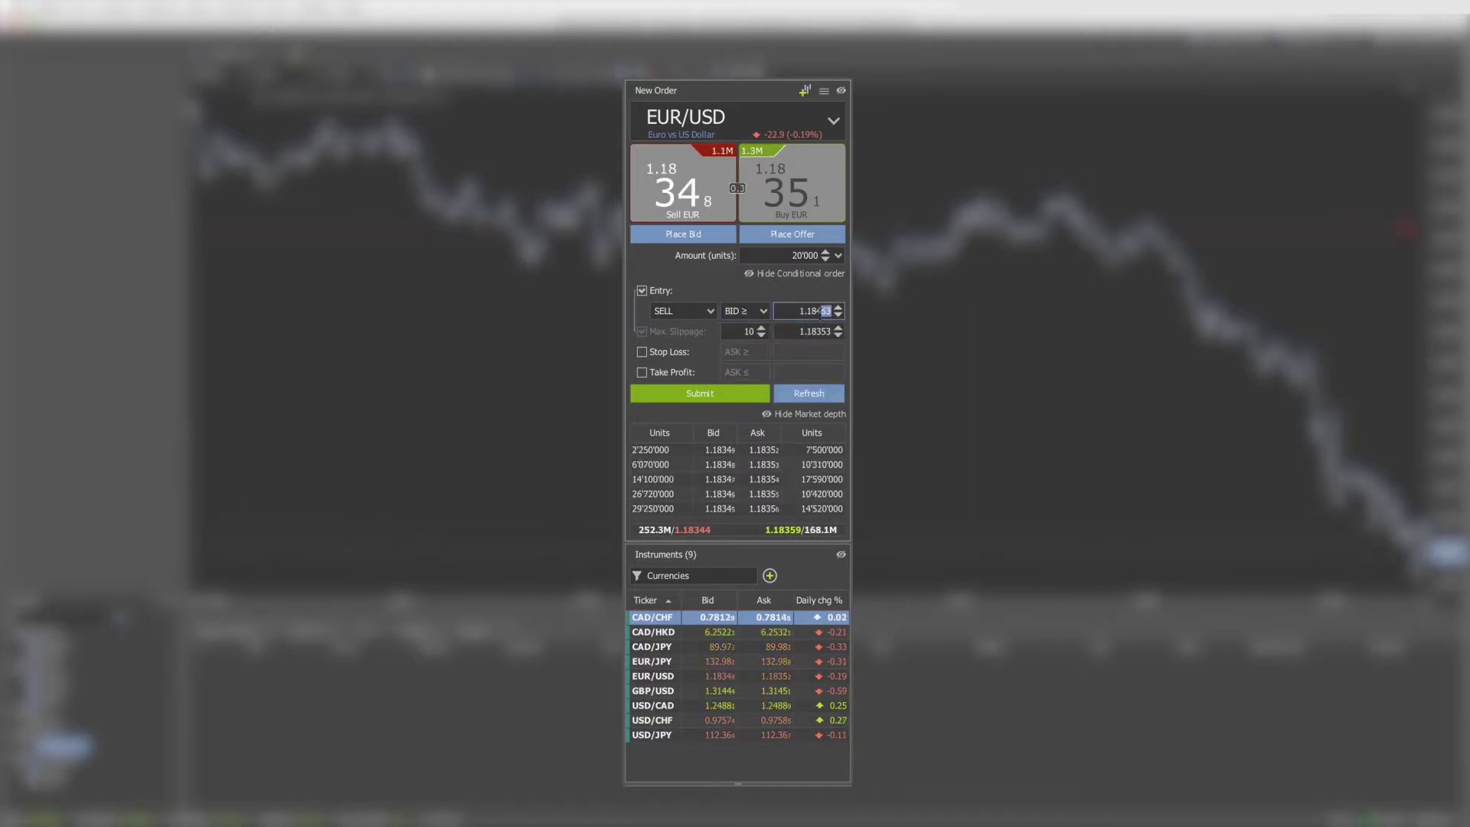
drag(820, 310, 808, 310)
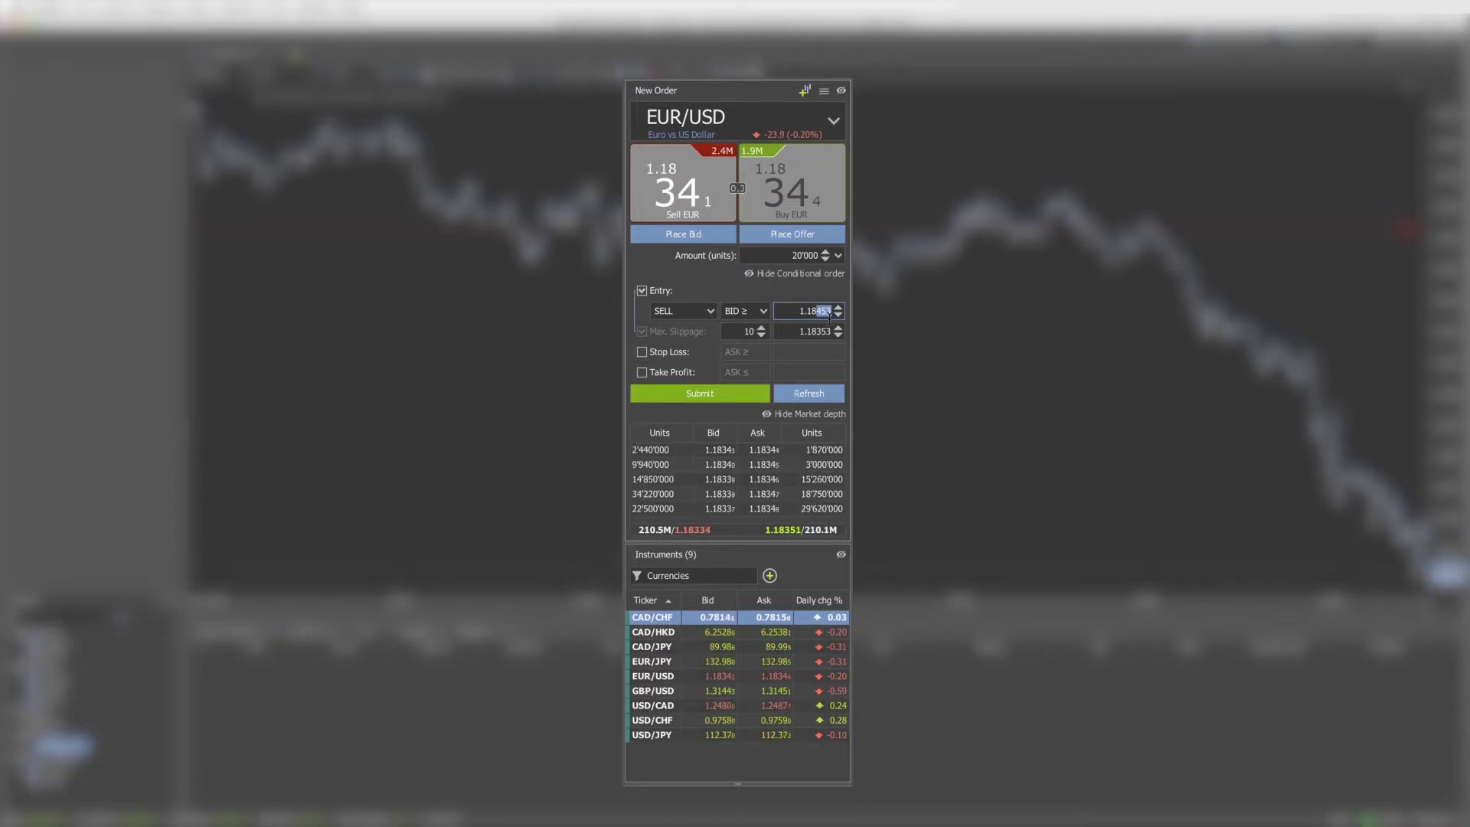
text(48)
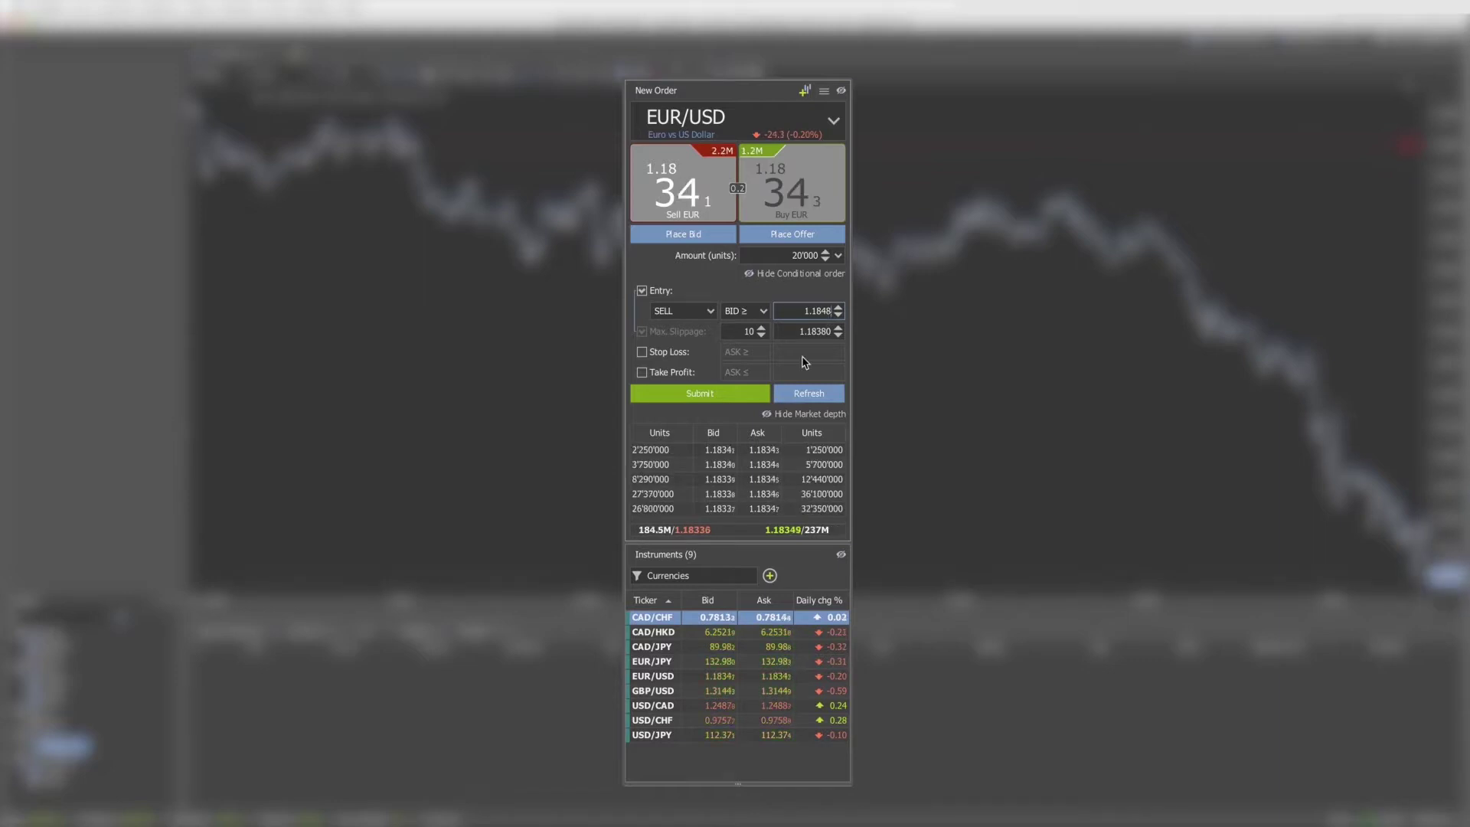
- Preview and submit the SELL MIT entry order at 1.1848 with 10-pip slippage
click(715, 396)
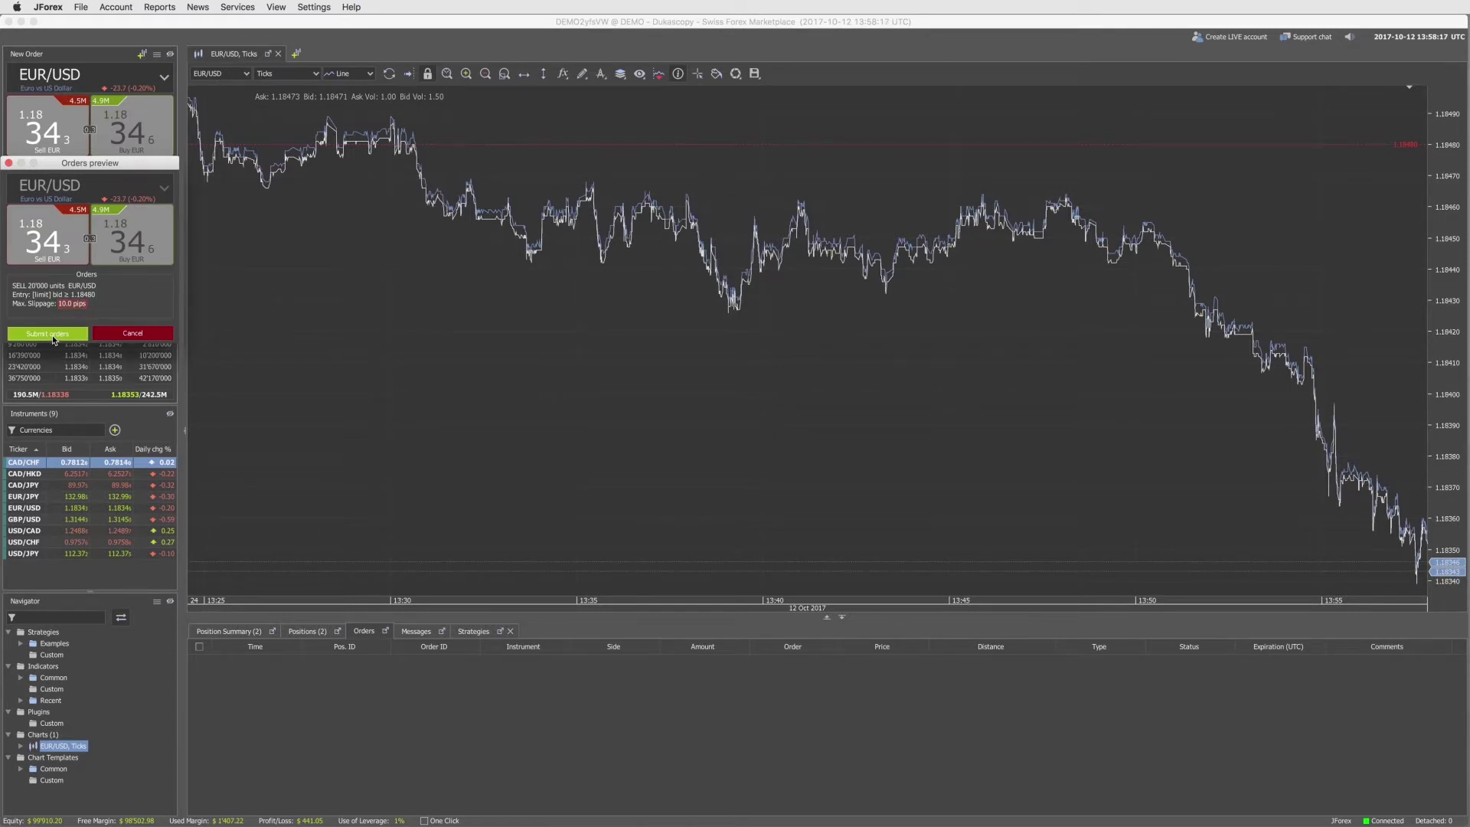
click(53, 336)
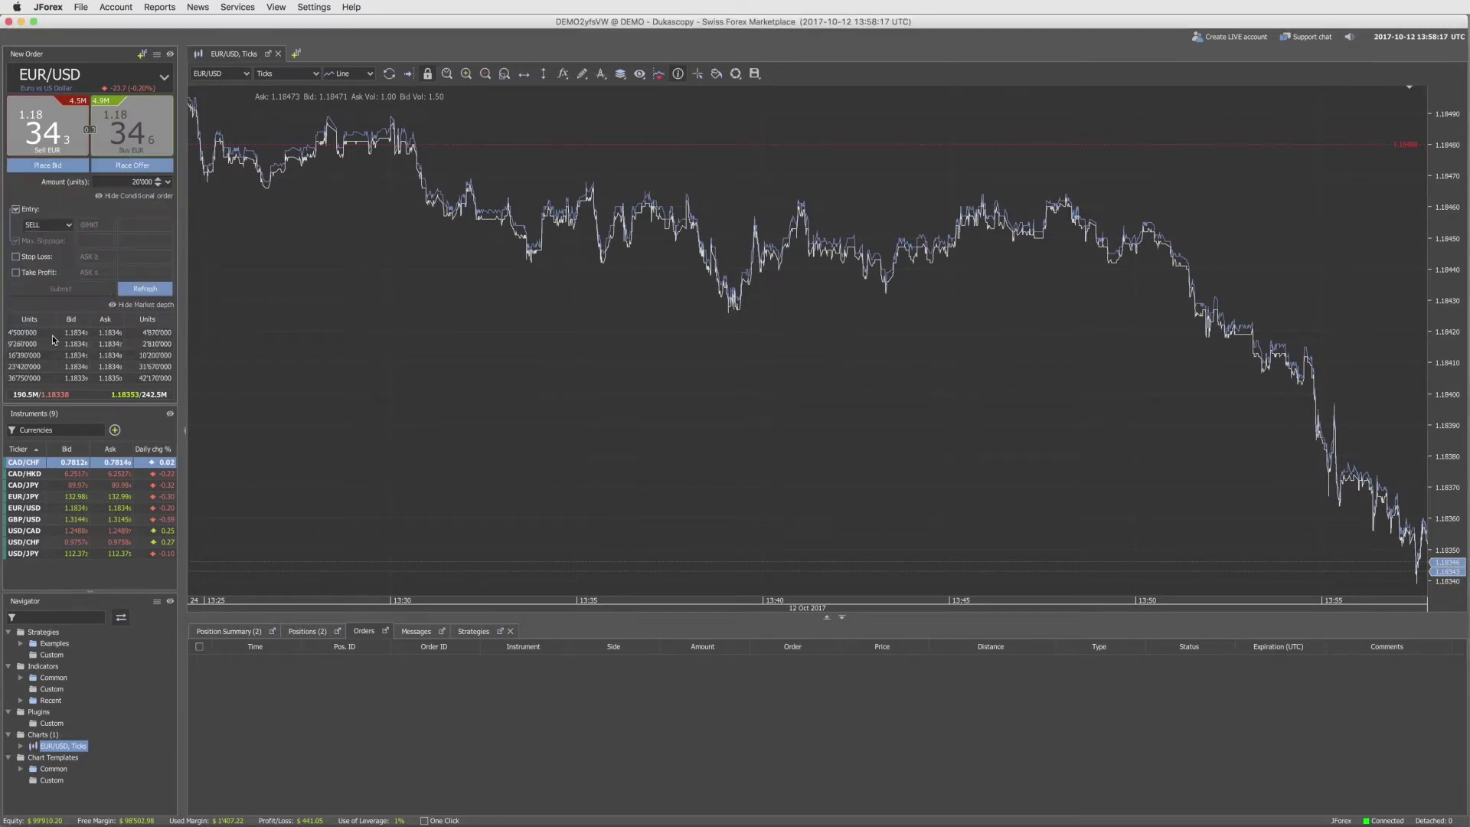
- Enable Entry for a second SELL order at 1.18440 and set Max. Slippage to 0
click(15, 209)
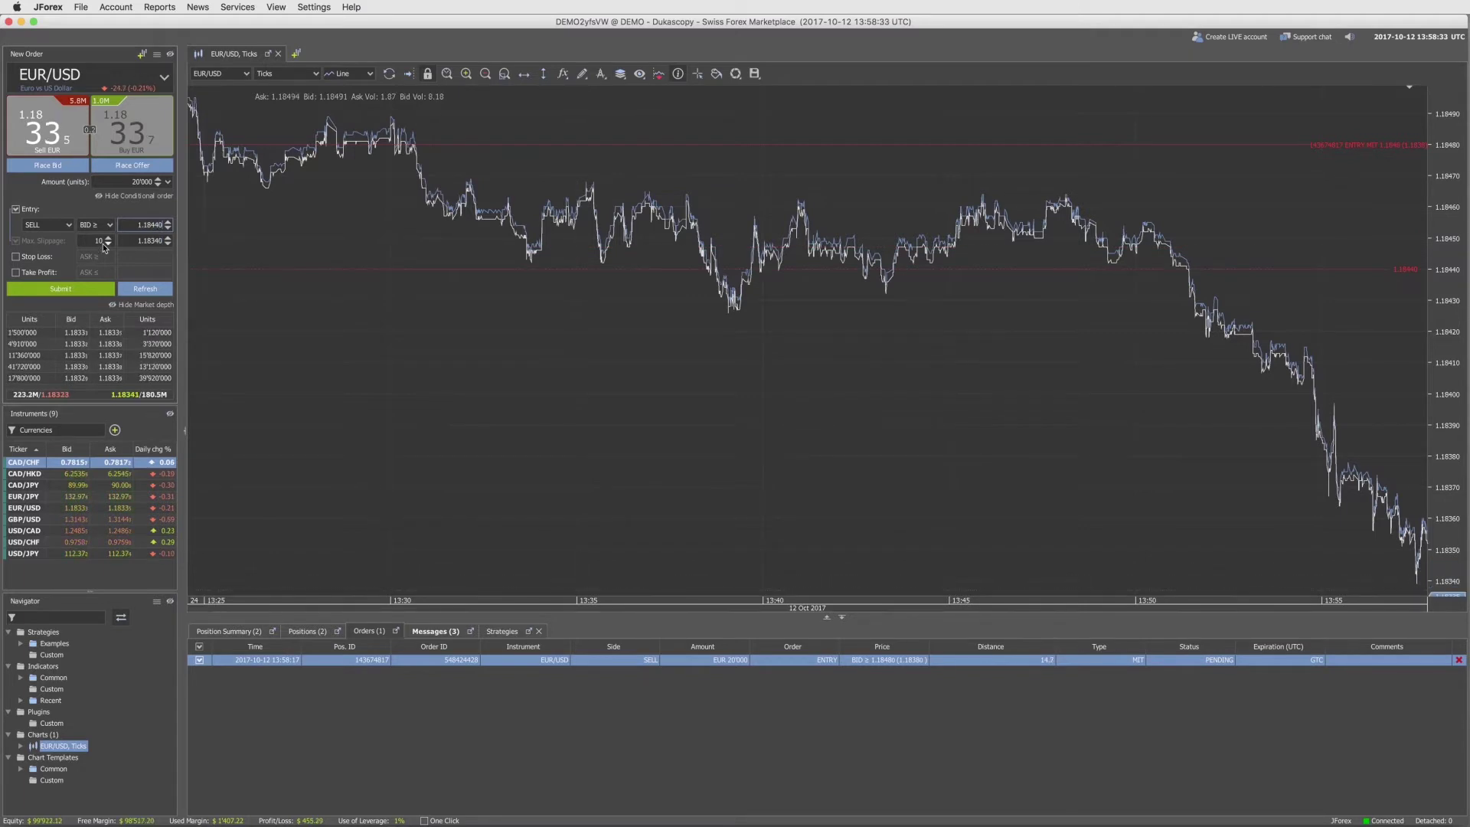
click(166, 238)
text(0)
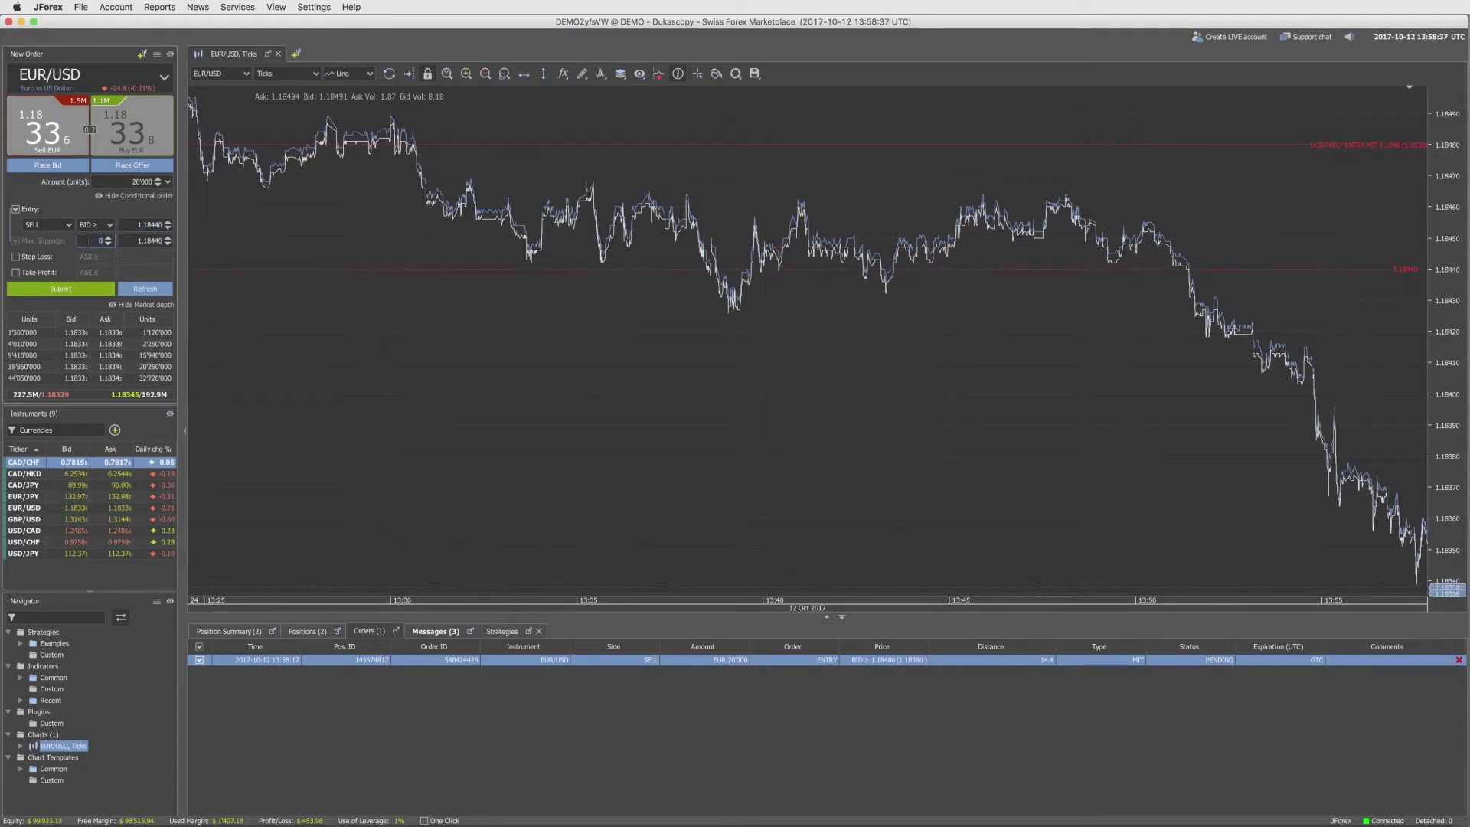
- Preview and submit the 20,000-unit SELL limit entry order at 1.18440
click(65, 291)
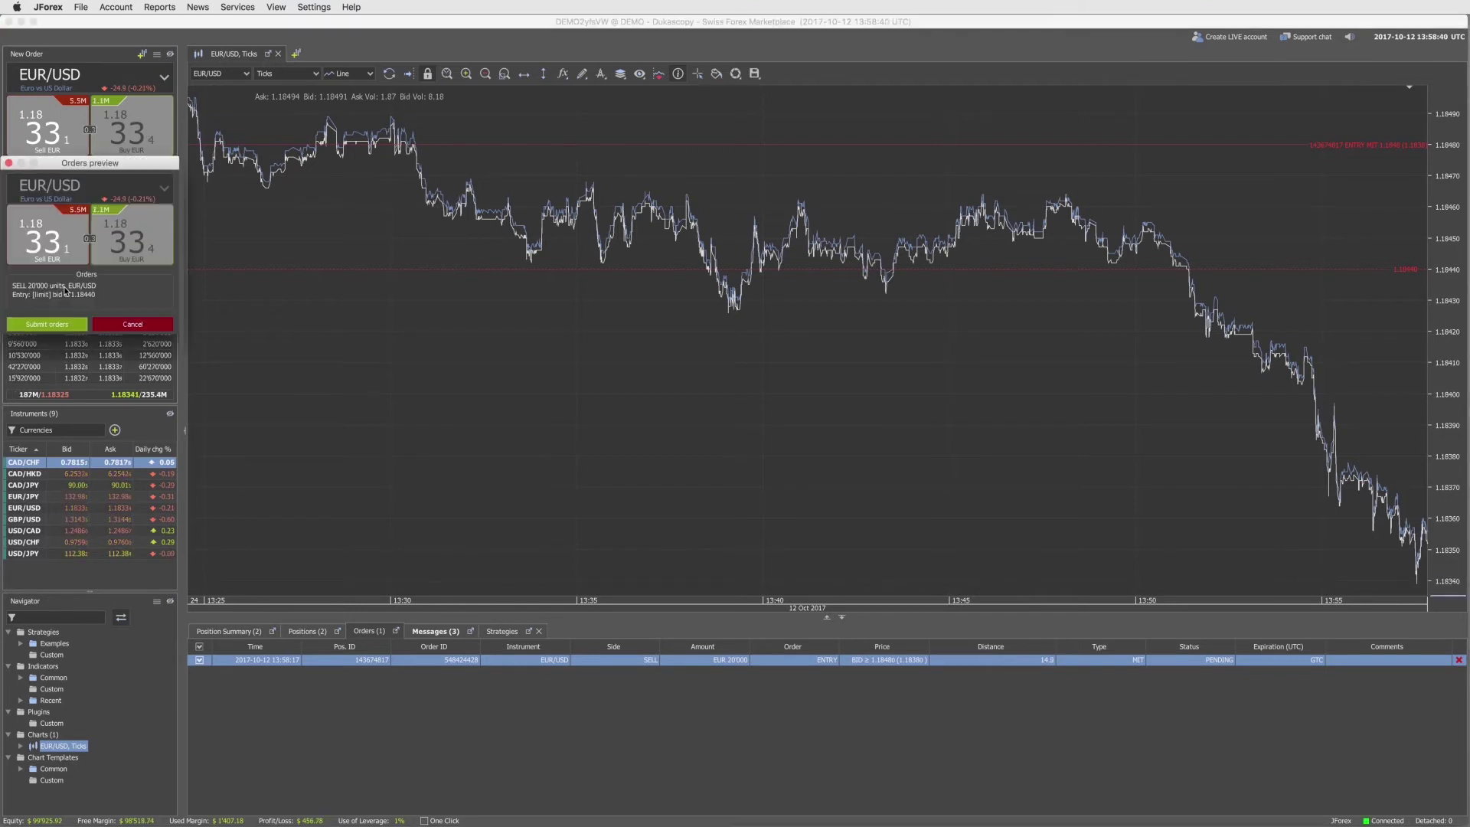
click(47, 324)
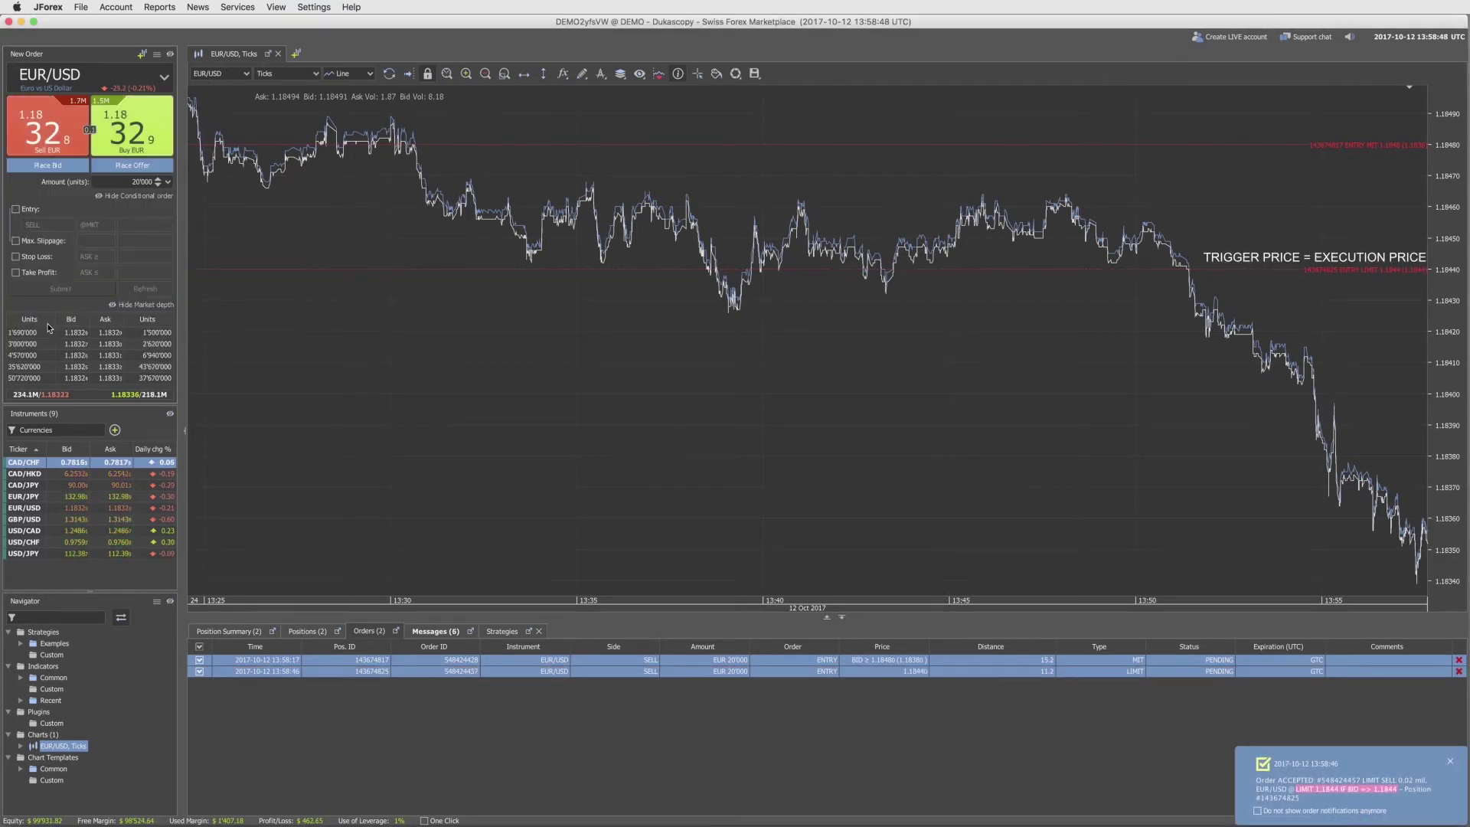